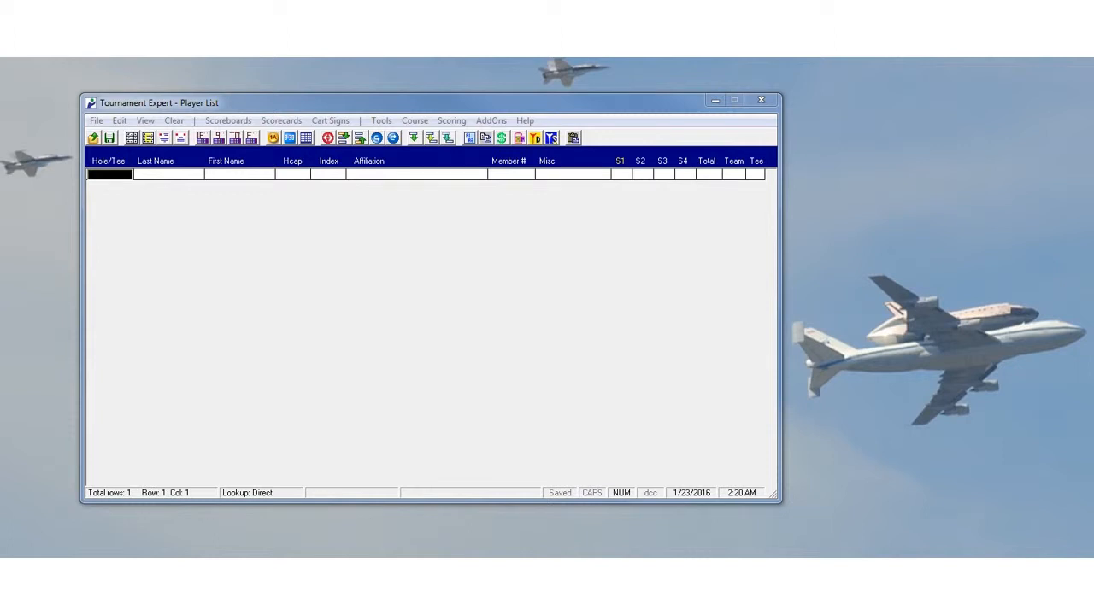
- Bring the US Presidents Names in 1 Col.xls workbook into view, examine its team rows, and place it beside the Player List
left_click_drag(1093, 120, 734, 86)
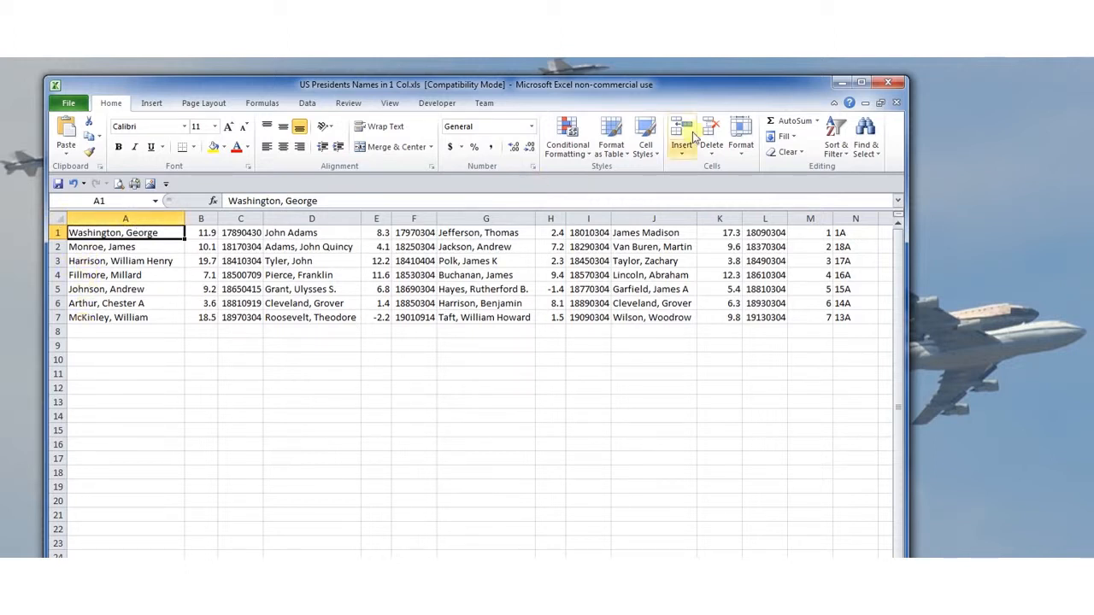
left_click_drag(695, 86, 1093, 216)
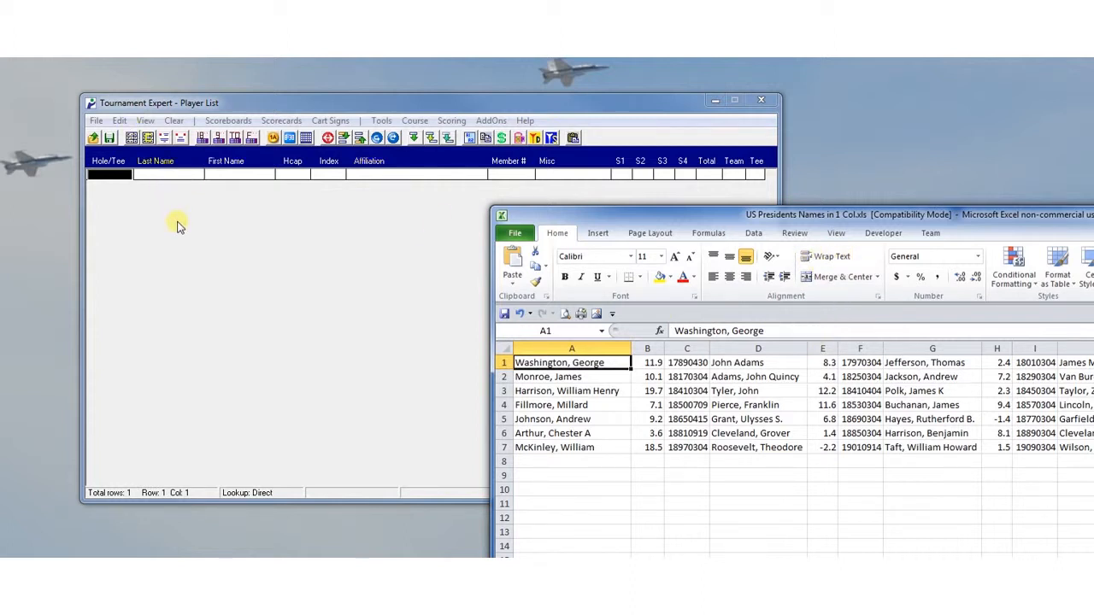
left_click_drag(1092, 229, 1090, 168)
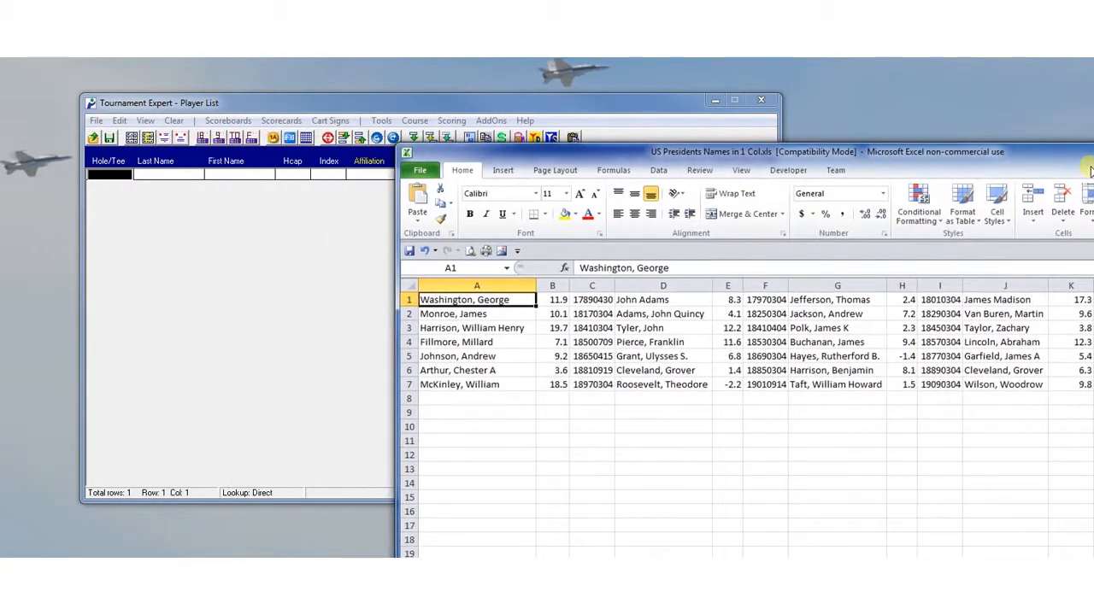
- Open the Horizontal Excel Import from the Excel import options and close the options dialog, keeping Spreadsheet Import open
left_click(96, 121)
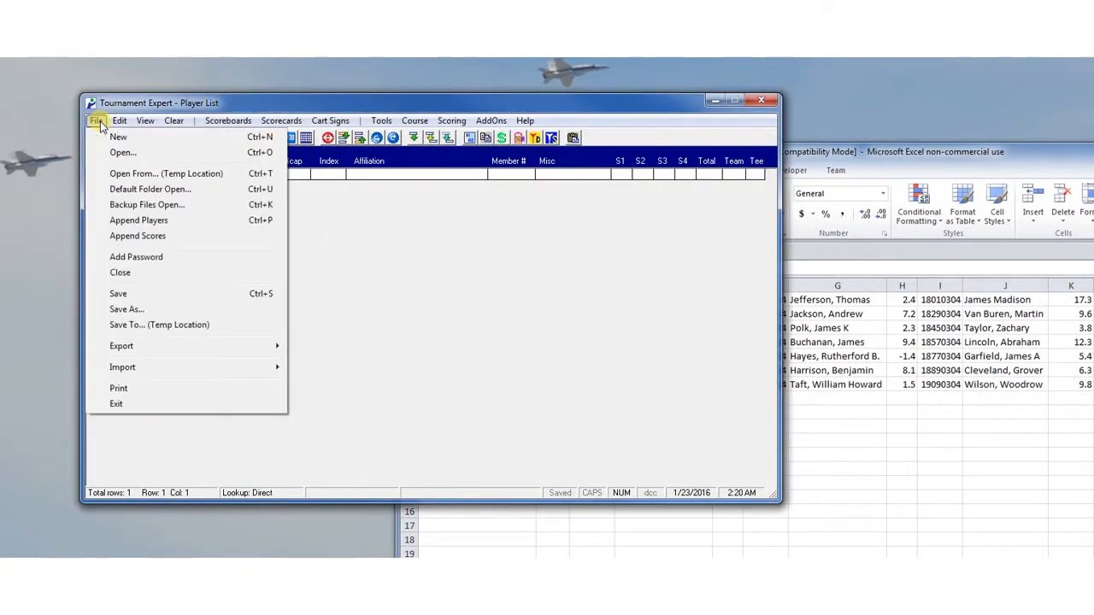
mouse_move(74, 367)
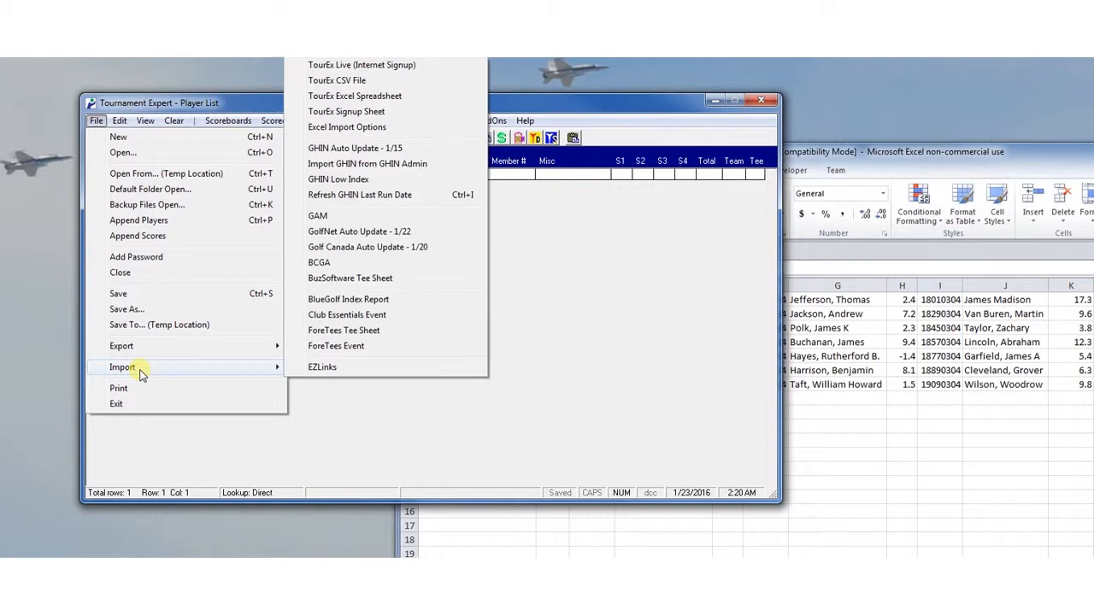
left_click(319, 130)
left_click_drag(162, 0, 357, 113)
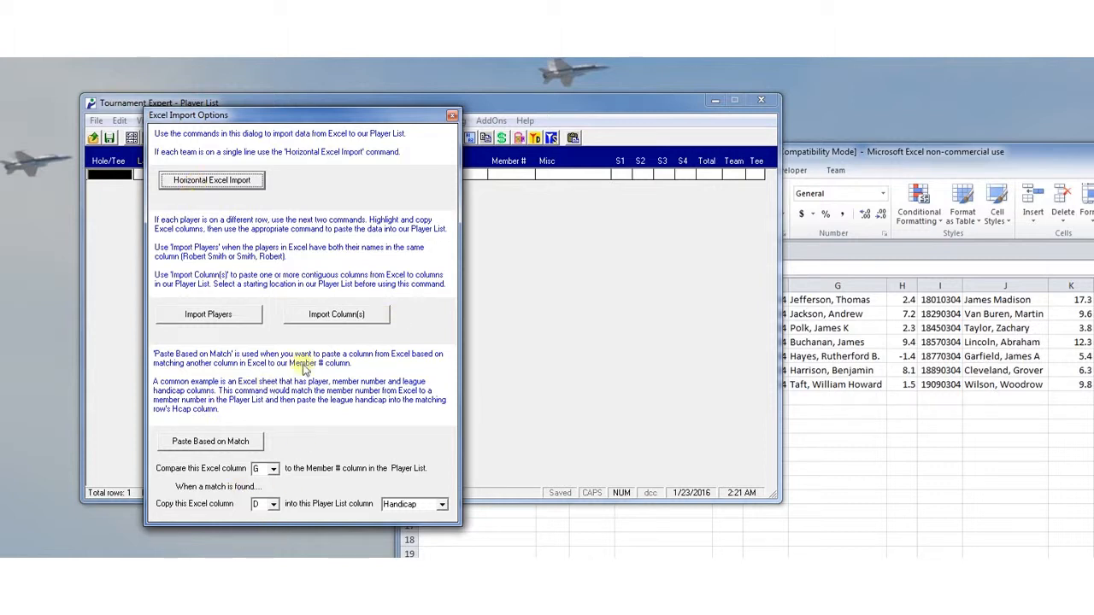
left_click(217, 185)
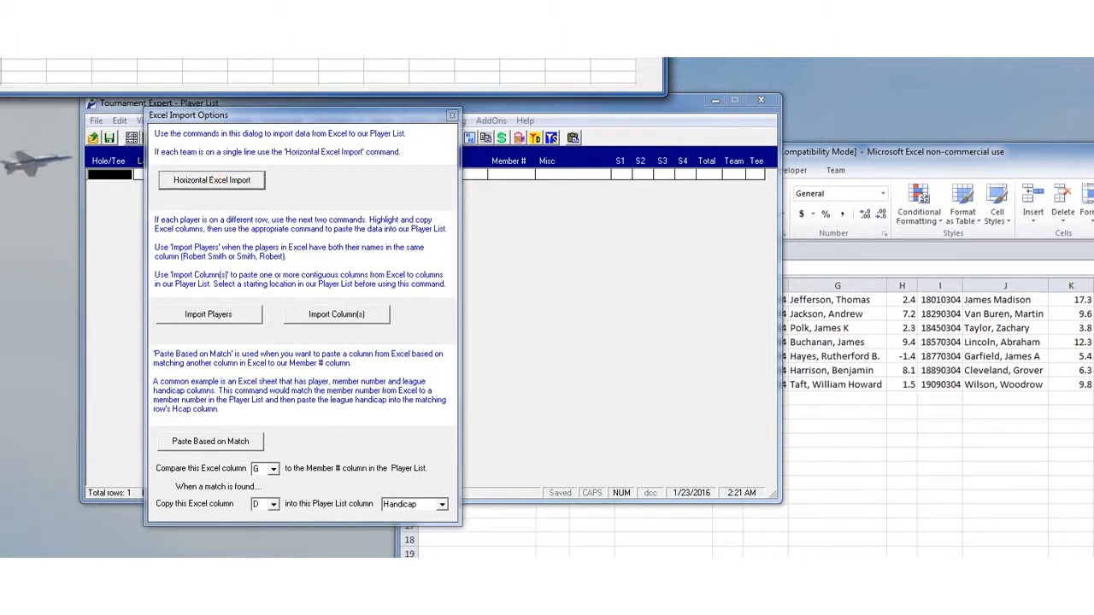
left_click_drag(368, 2, 499, 210)
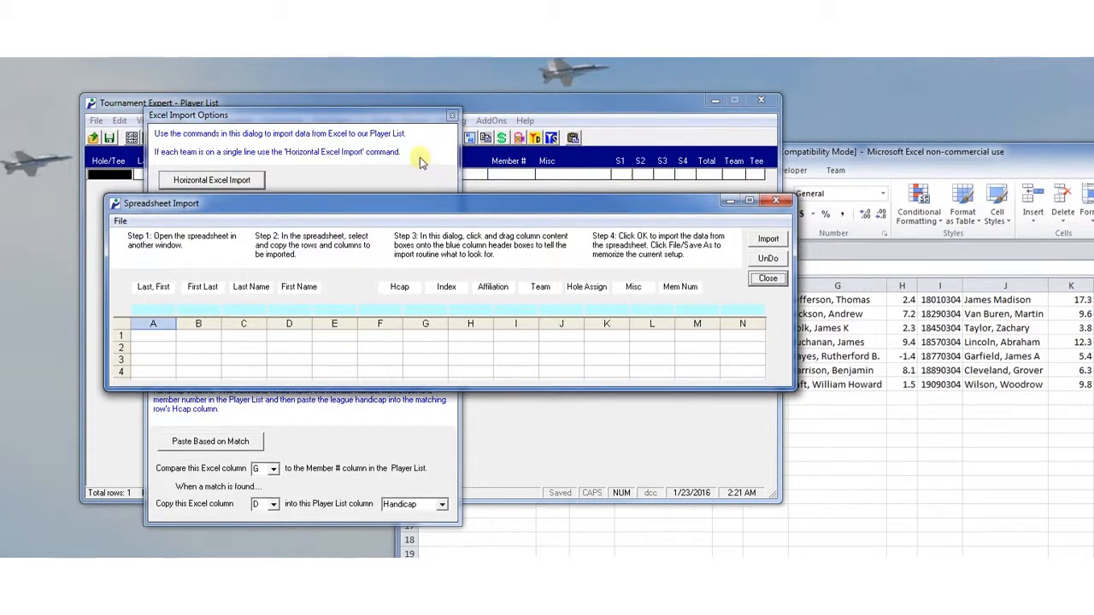
left_click(452, 115)
left_click_drag(504, 208, 507, 211)
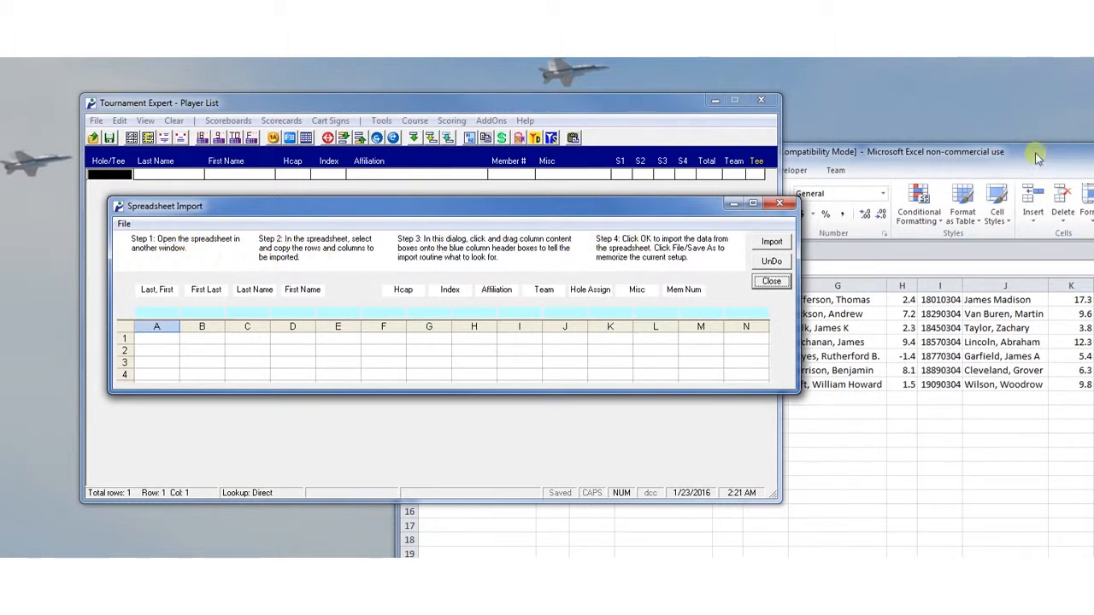
- Copy all seven team rows, cells A1 to N7, from the US Presidents Excel workbook
left_click_drag(1031, 164, 1093, 275)
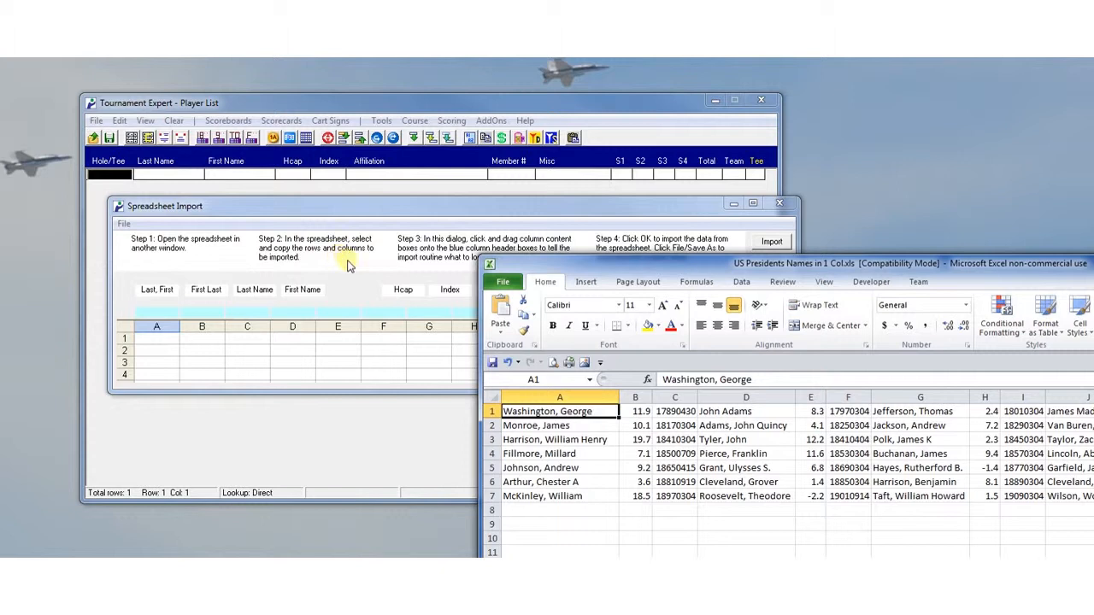
left_click_drag(1043, 262, 741, 92)
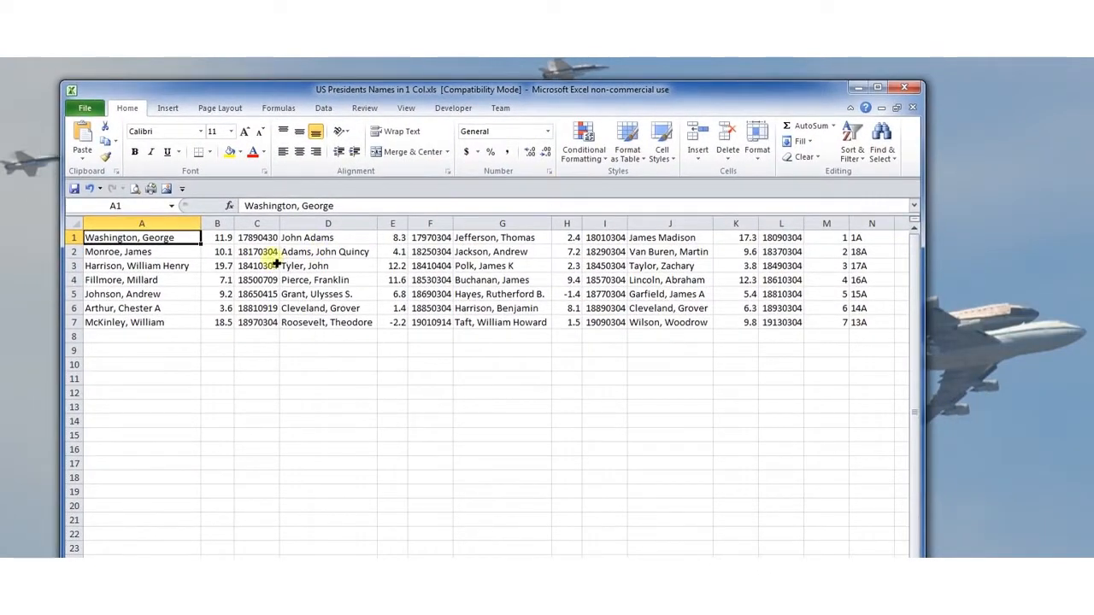
left_click_drag(129, 239, 865, 327)
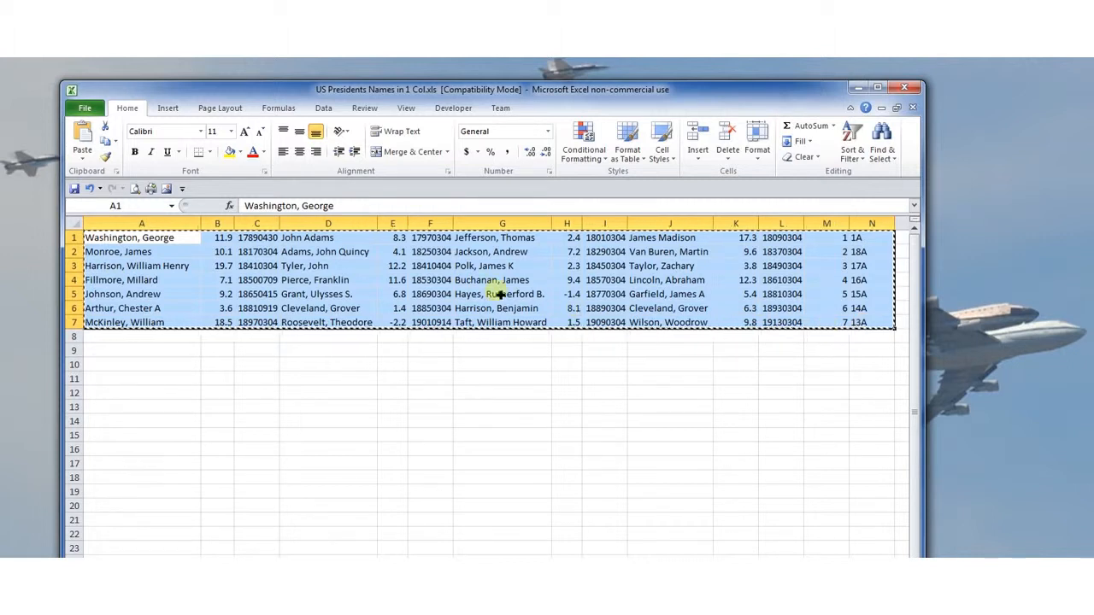
left_click(104, 135)
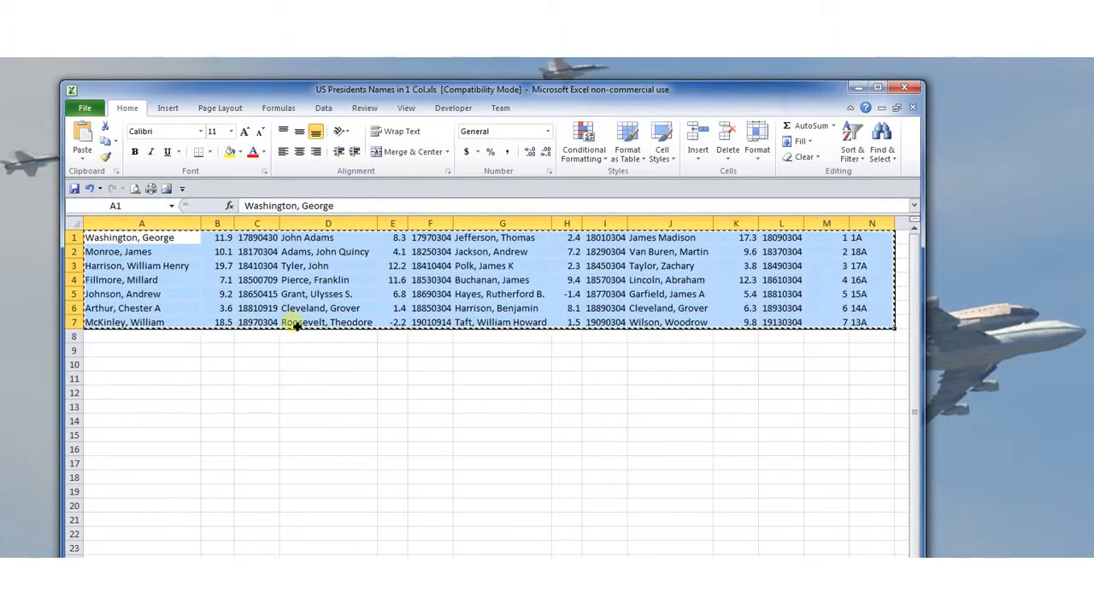
- Arrange the Spreadsheet Import window above the Excel workbook so their columns can be compared
left_click_drag(728, 94, 1093, 154)
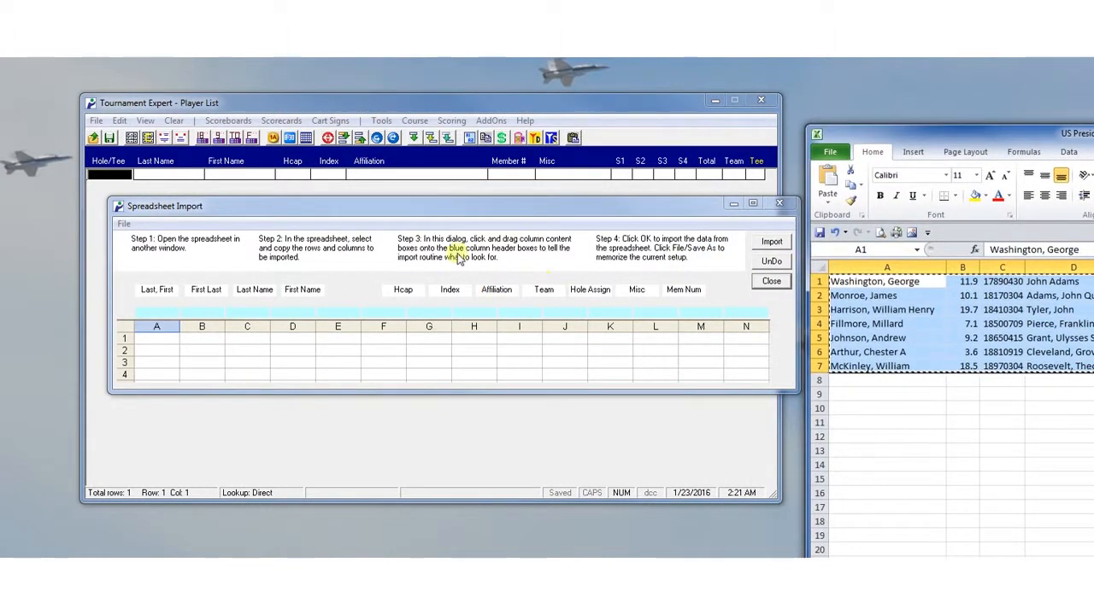
left_click_drag(384, 213, 346, 103)
left_click_drag(1085, 135, 739, 319)
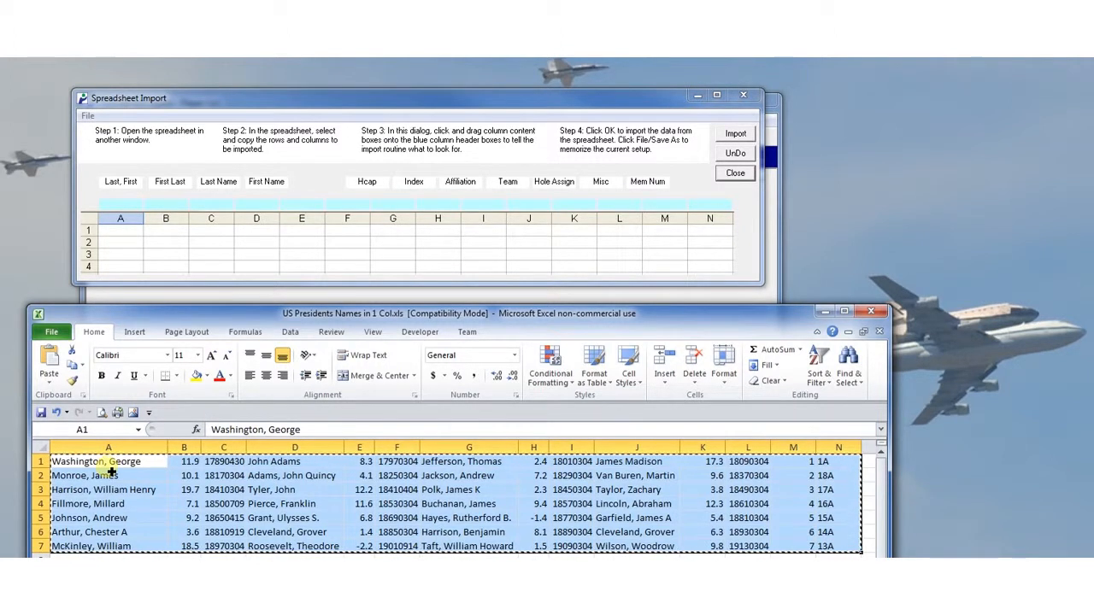
- Assign Last, First to column A, Index to column B and Mem Num to column C in Spreadsheet Import, checking against the workbook
left_click(119, 186)
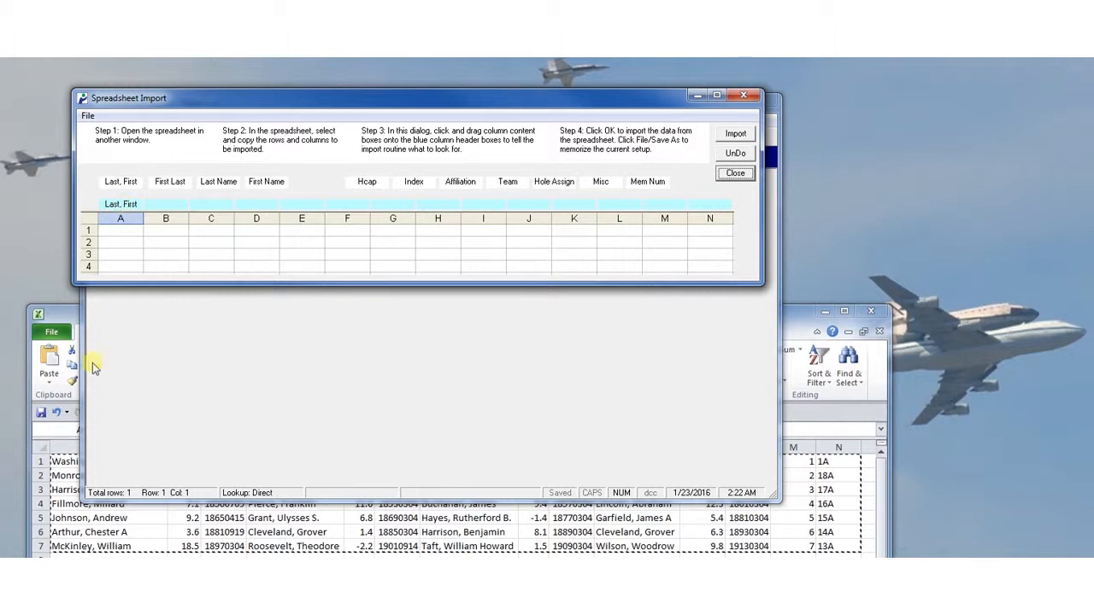
left_click(55, 312)
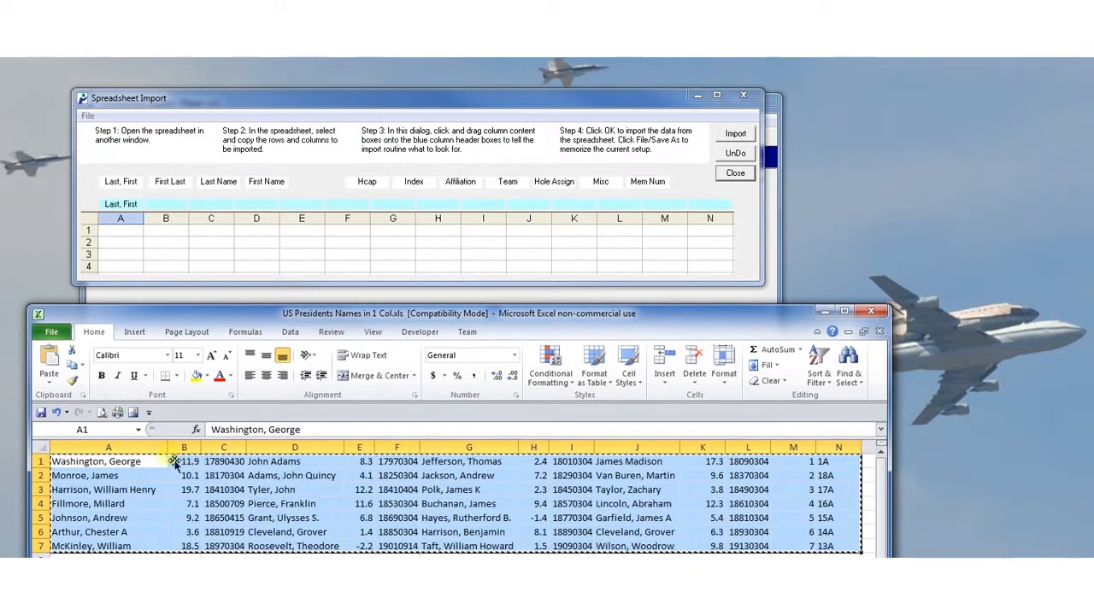
left_click(413, 184)
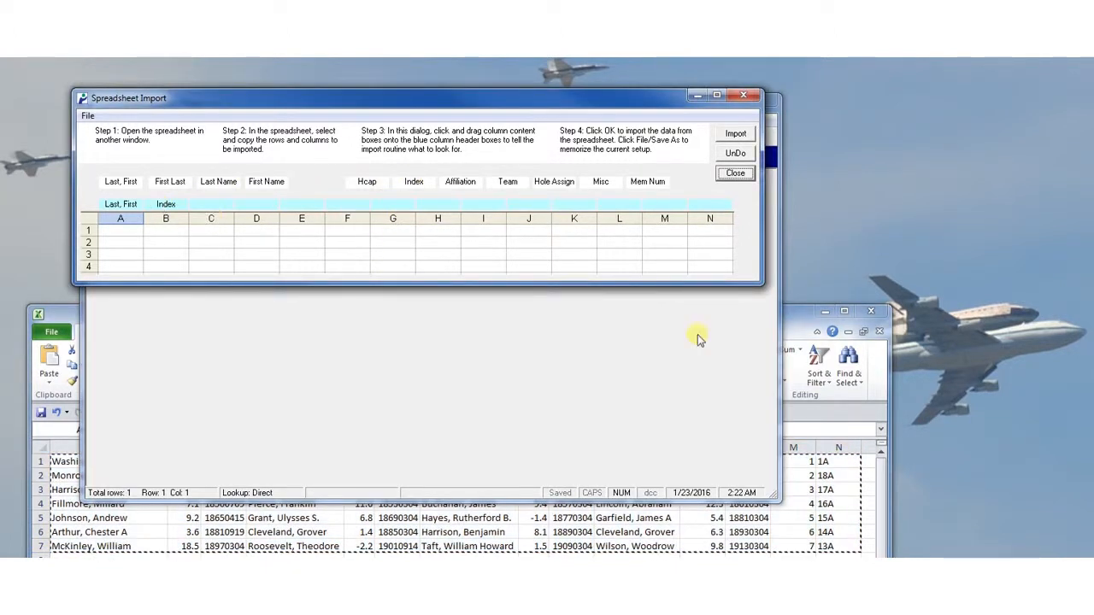
left_click(827, 419)
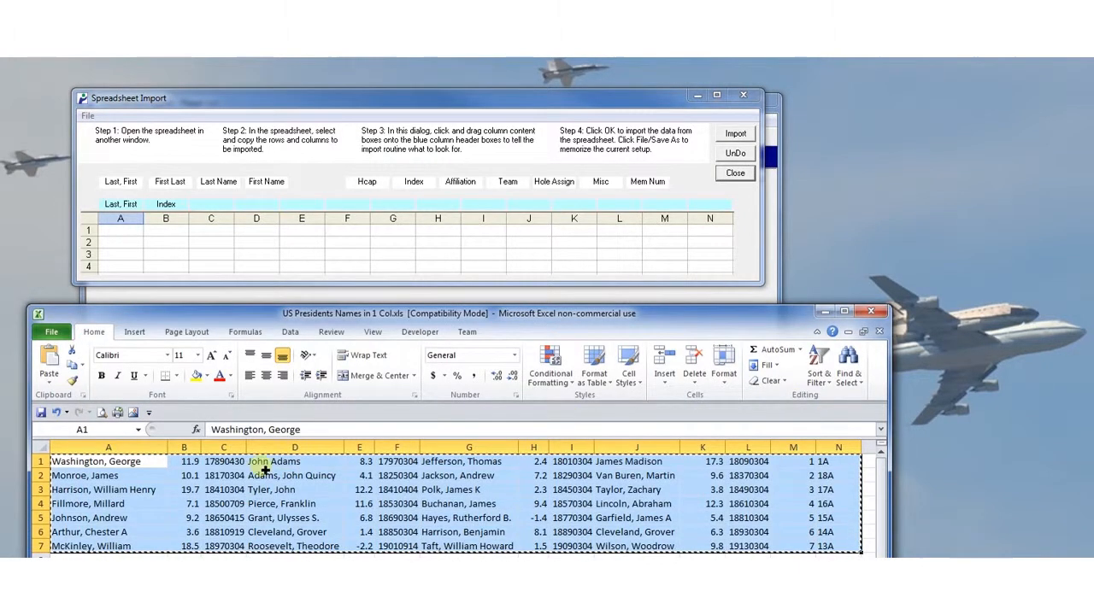
left_click(641, 188)
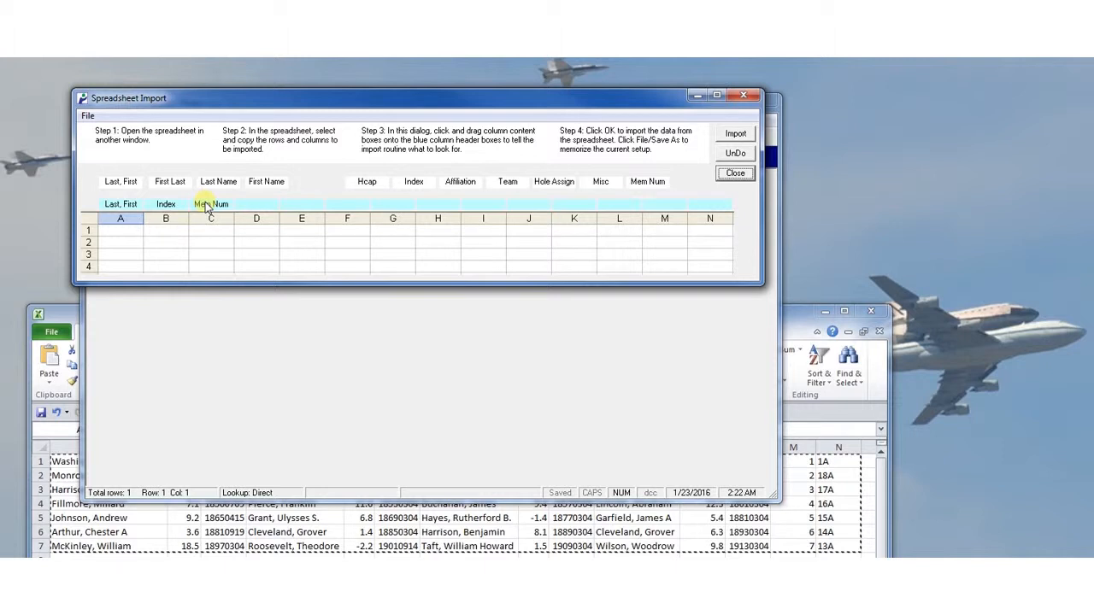
left_click(827, 408)
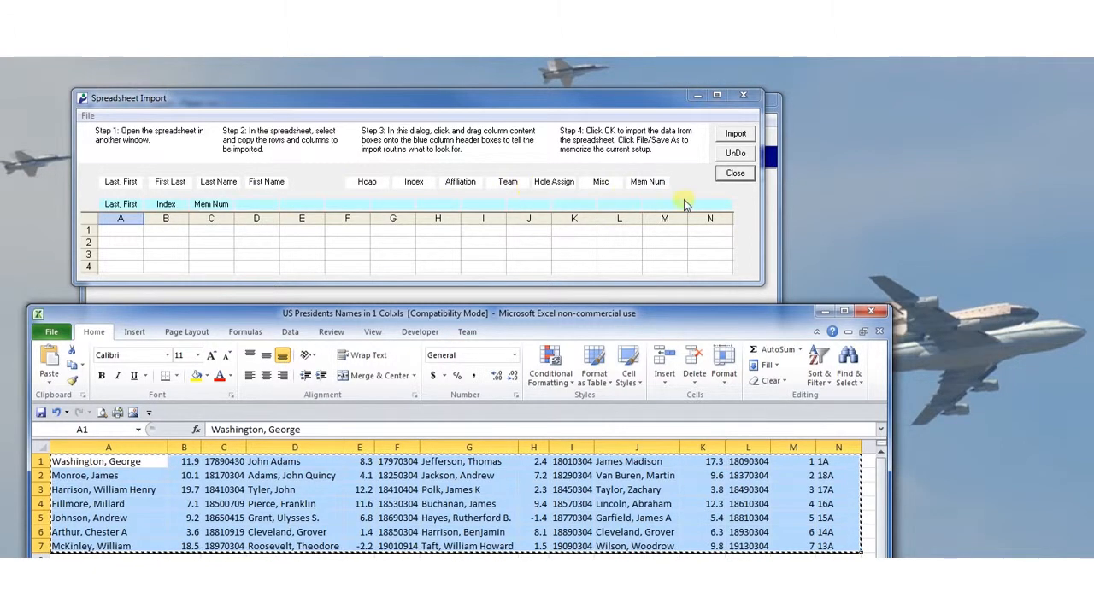
- Load the saved President's Import setup to assign all column headers in Spreadsheet Import
left_click(89, 117)
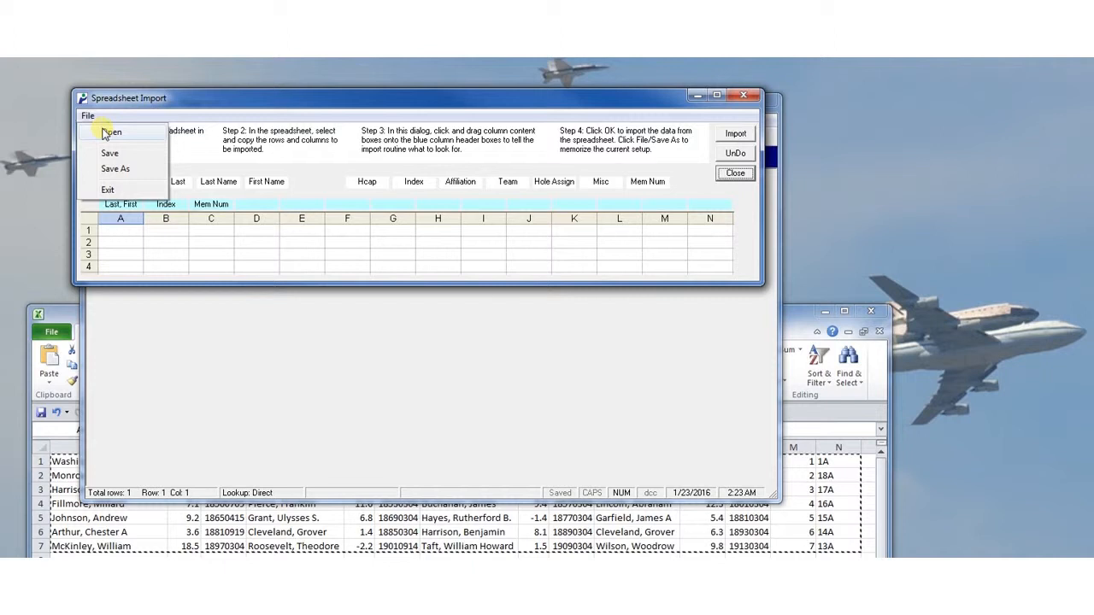
left_click(107, 132)
left_click(467, 202)
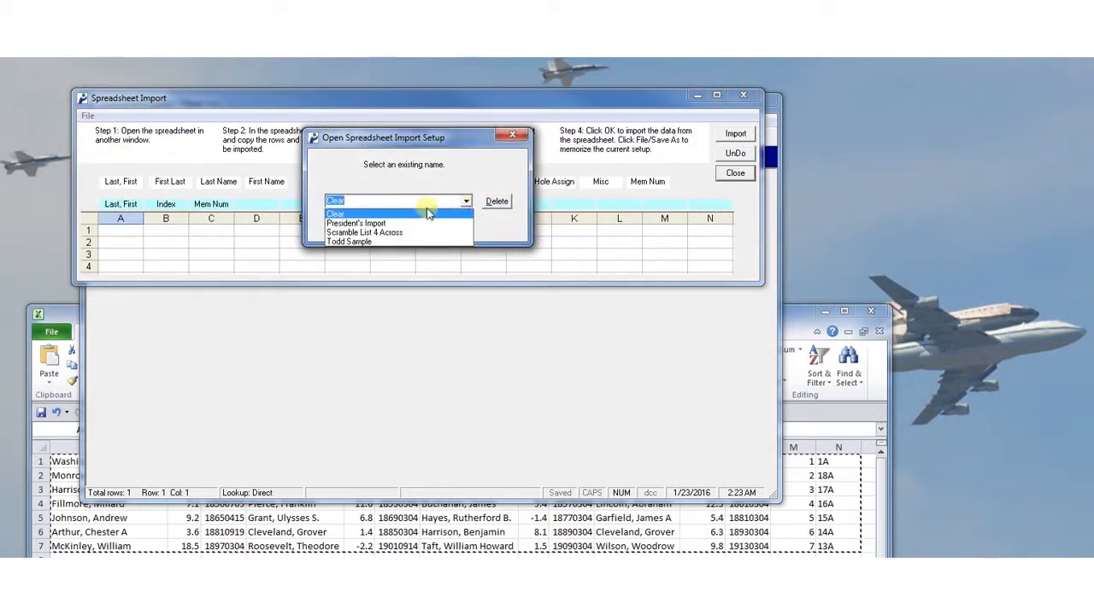
left_click(379, 223)
left_click(380, 224)
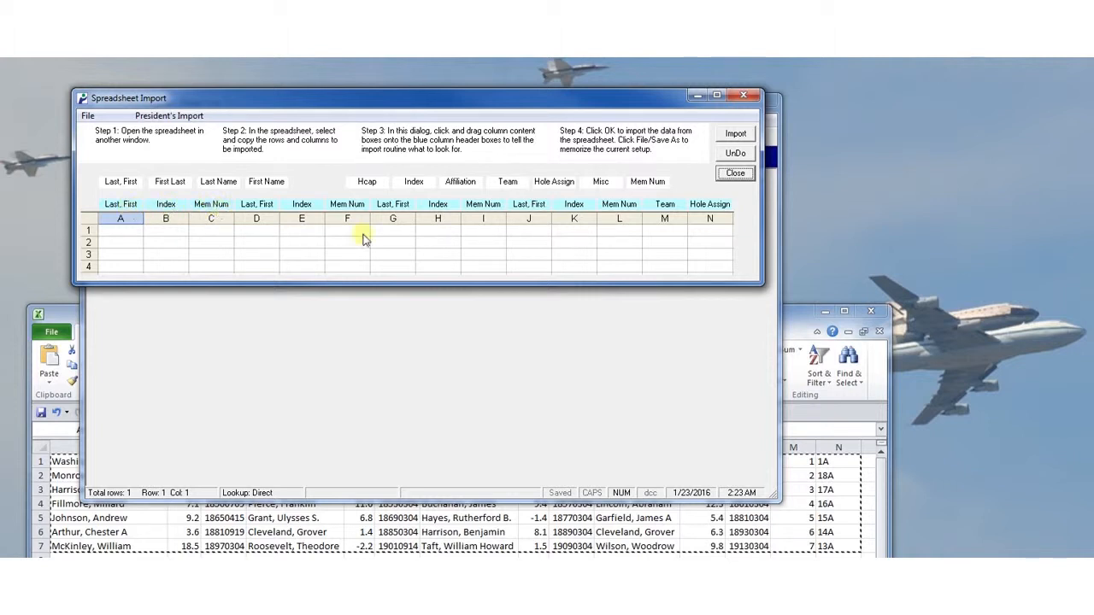
- Uncover the Player List, import the copied rows into it with the President's Import setup, and close Spreadsheet Import
left_click(786, 313)
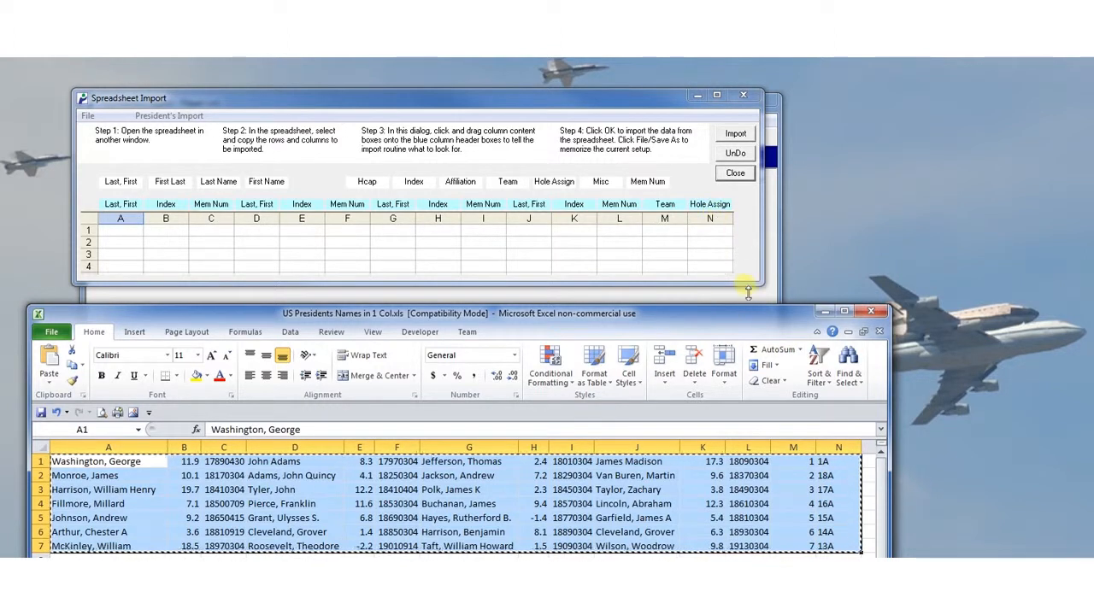
left_click_drag(679, 317, 950, 511)
left_click_drag(517, 98, 828, 296)
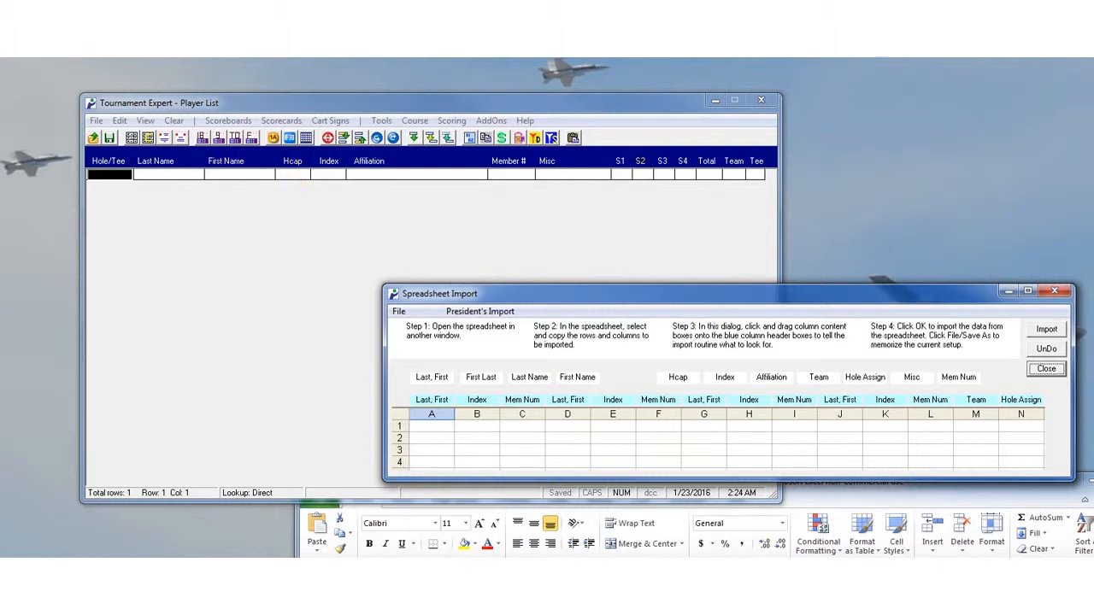
left_click(1047, 330)
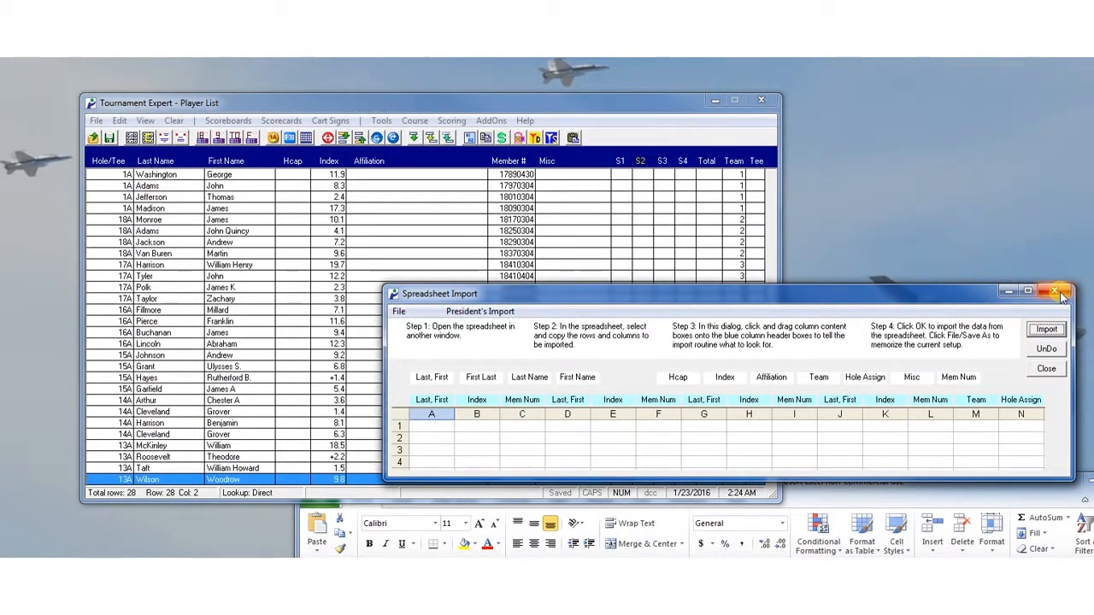
left_click(1057, 295)
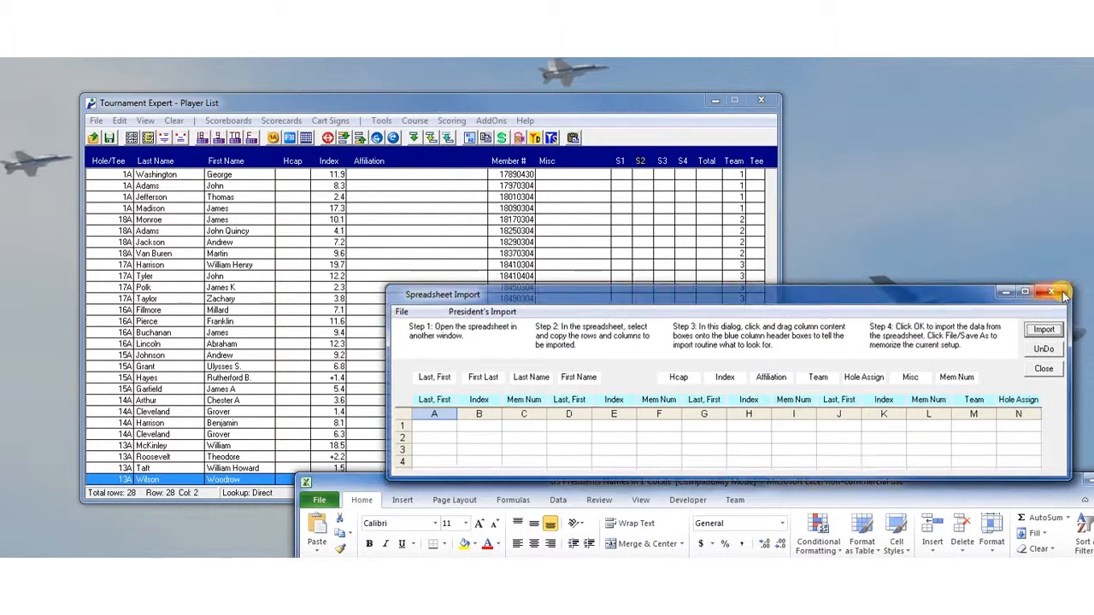
- Compare the workbook's players, indexes, member numbers, teams and hole assignments with the imported Player List
left_click_drag(969, 496, 949, 312)
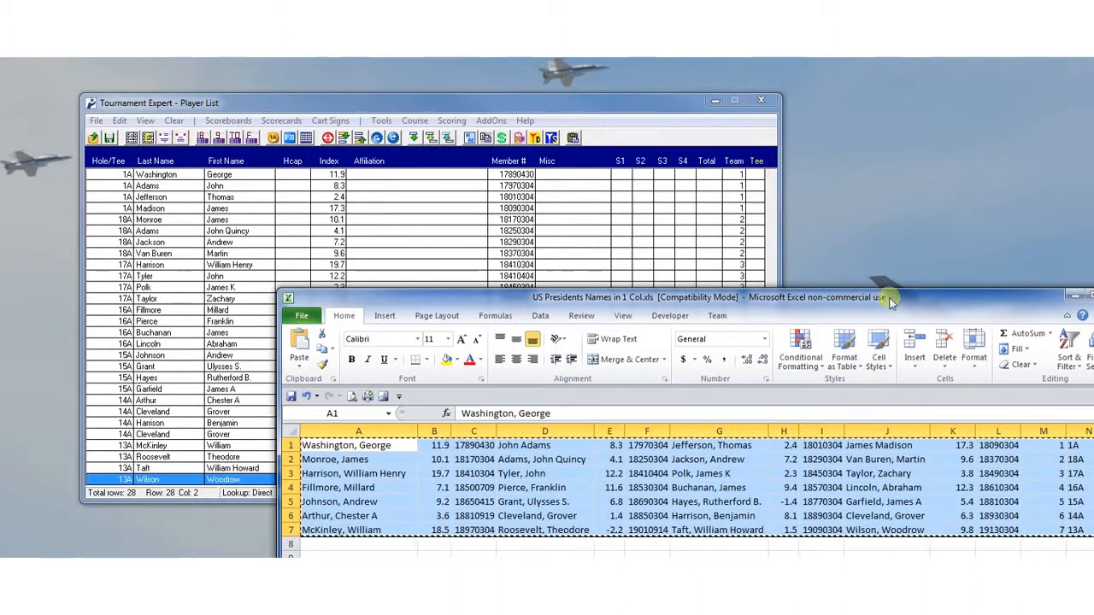
left_click(1074, 297)
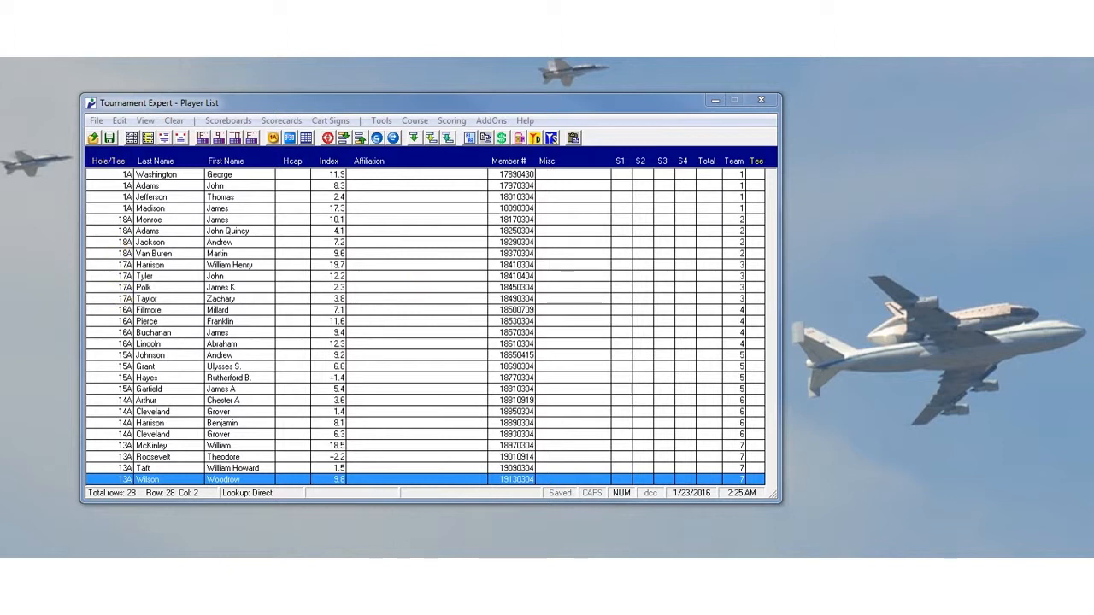
left_click_drag(1093, 68, 750, 107)
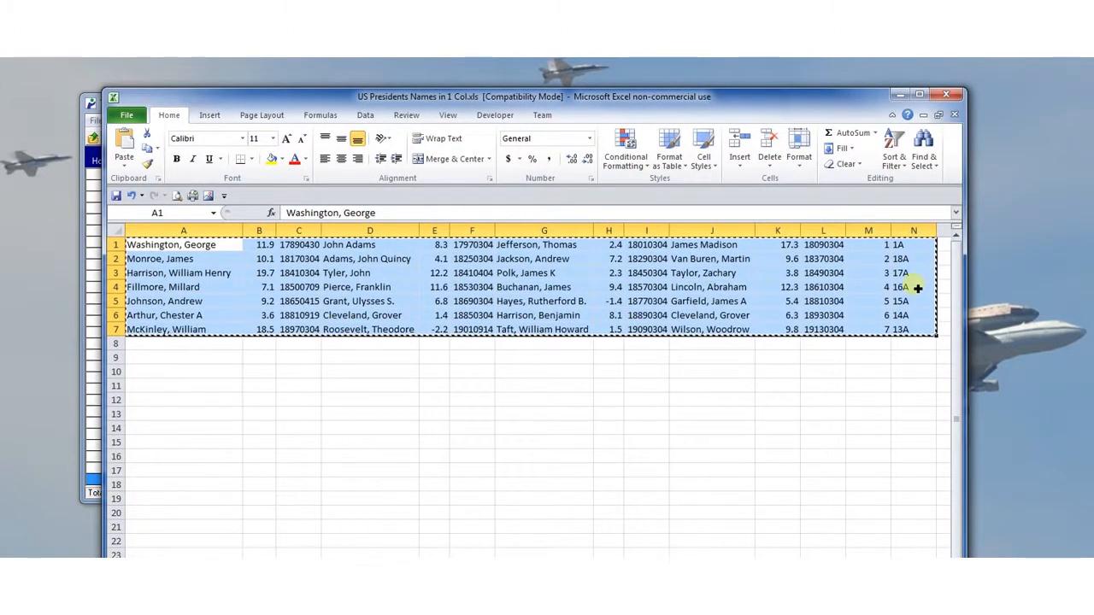
left_click_drag(810, 102, 1093, 104)
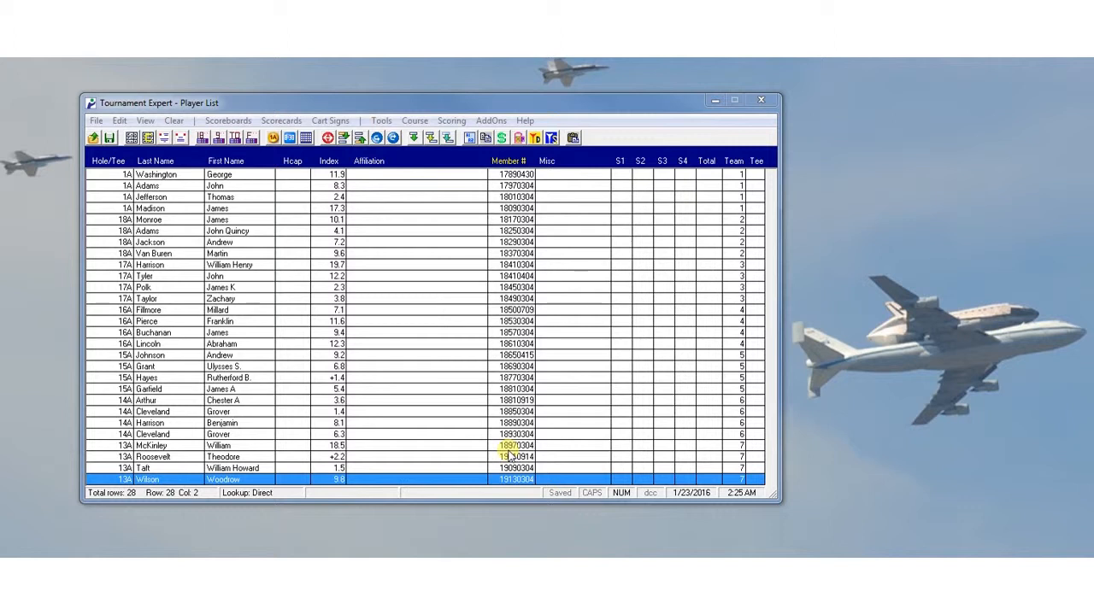
key("alt+Tab")
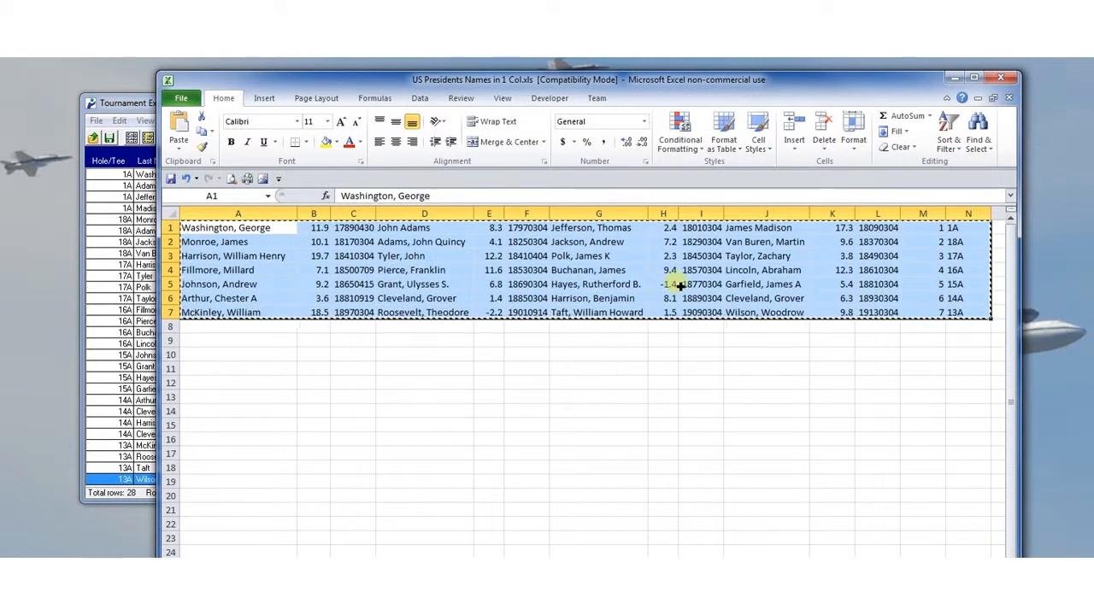
left_click_drag(830, 83, 964, 84)
left_click(1088, 79)
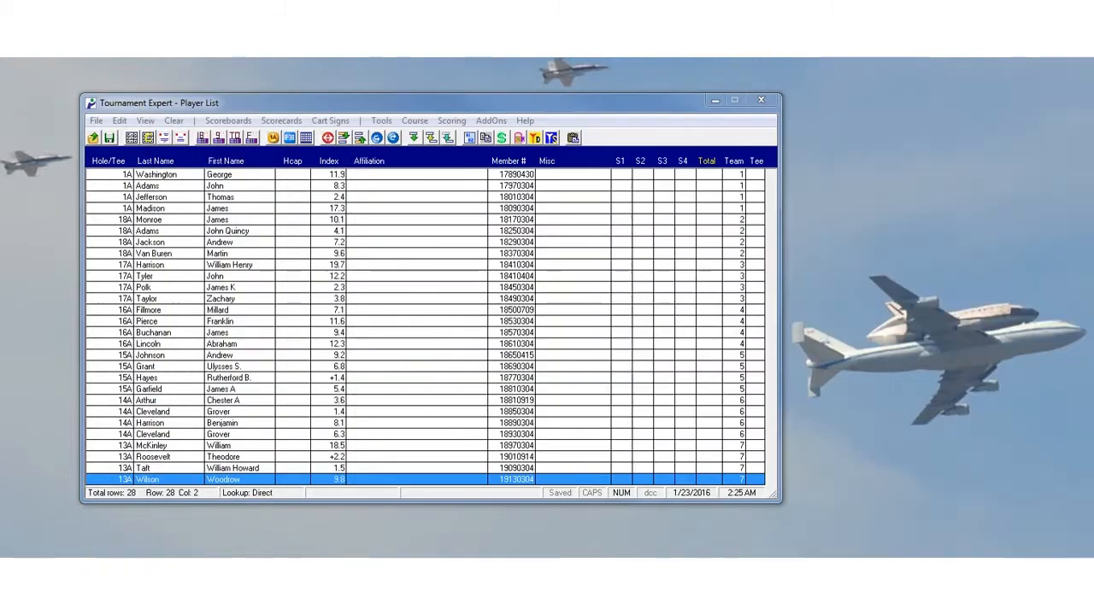